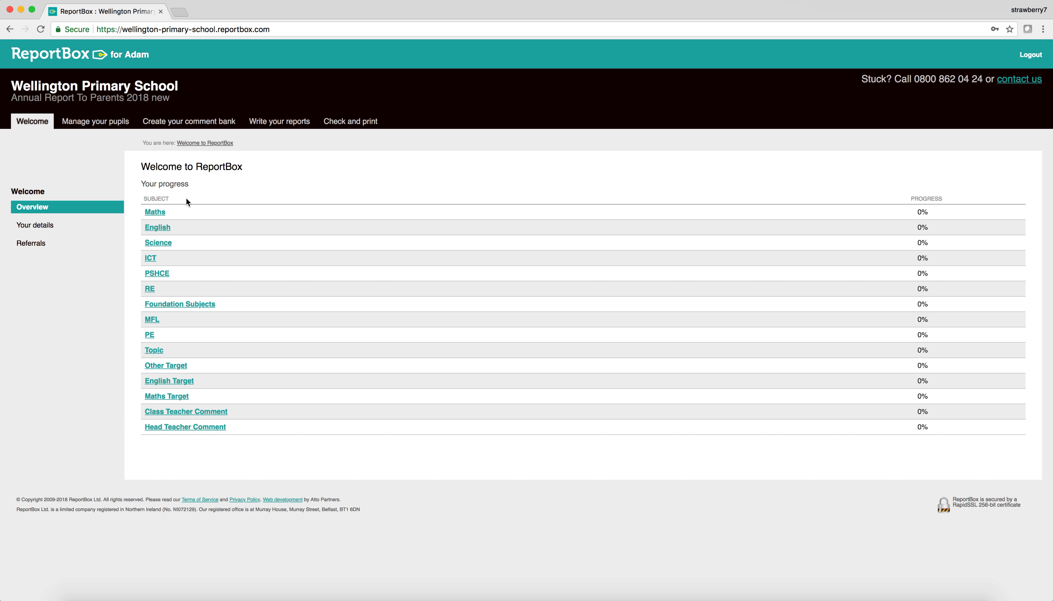
Step: Open the Example Class Maths report, which lists four pupils without comments
click(155, 212)
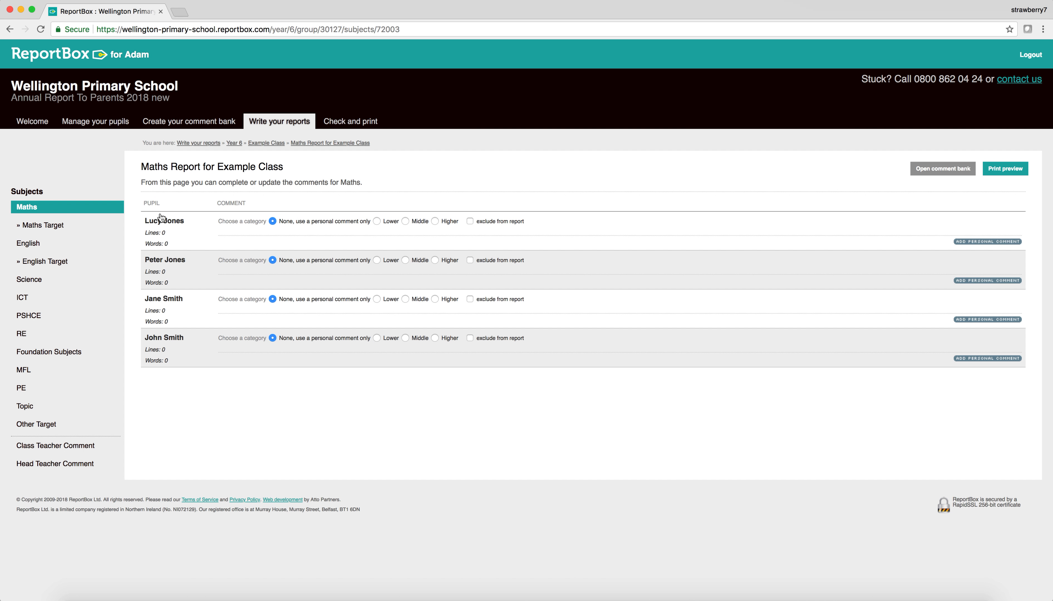
drag(217, 166, 289, 167)
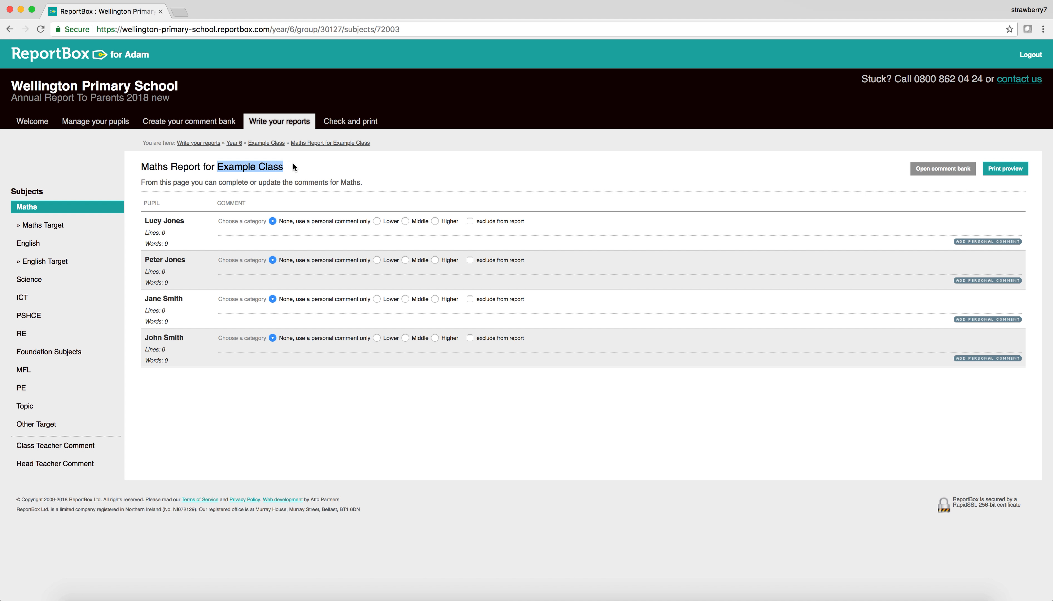
click(285, 169)
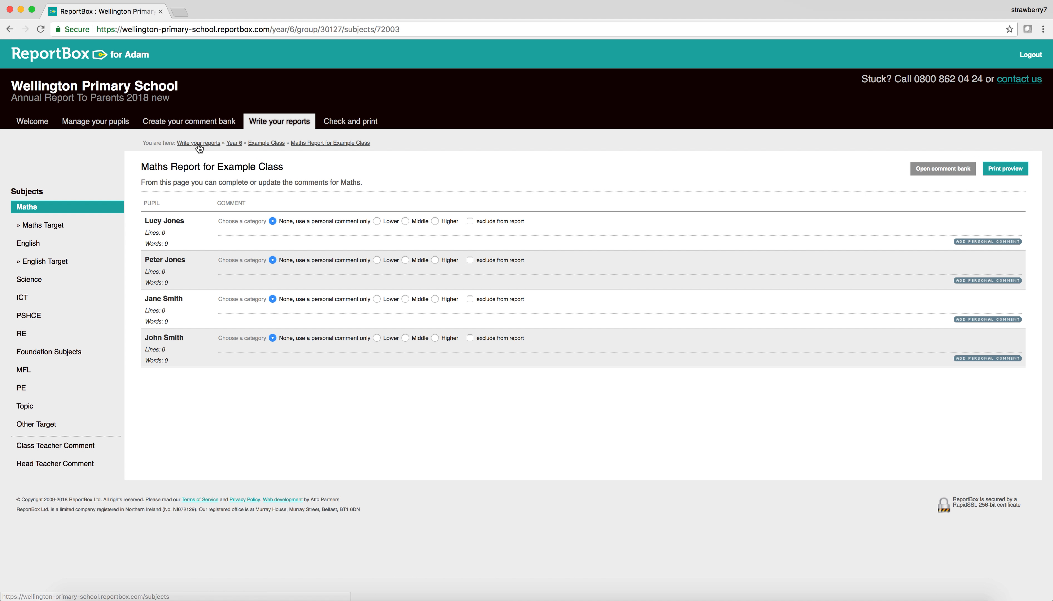
click(48, 124)
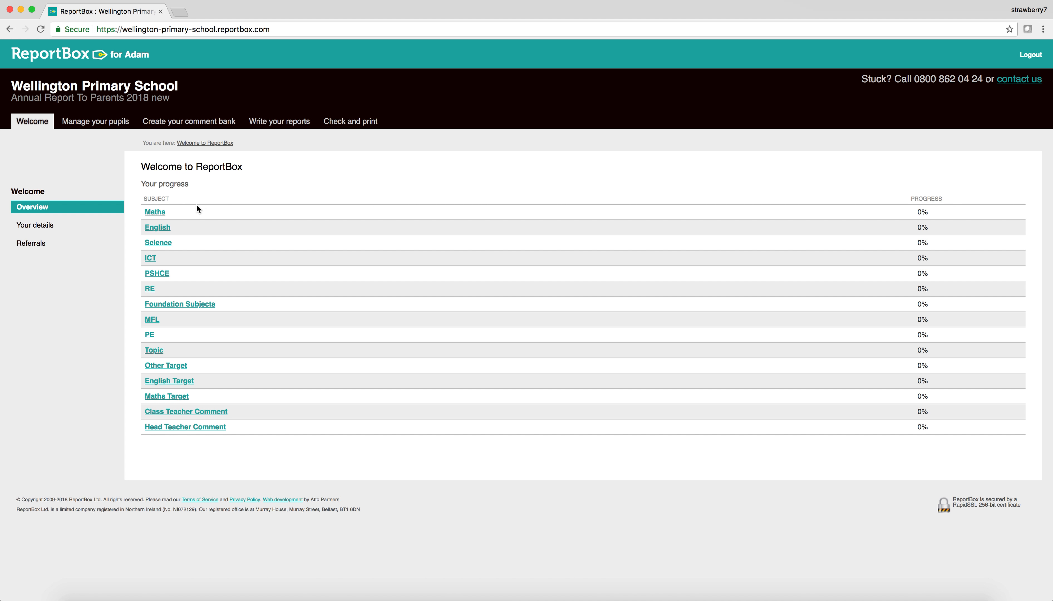
click(158, 215)
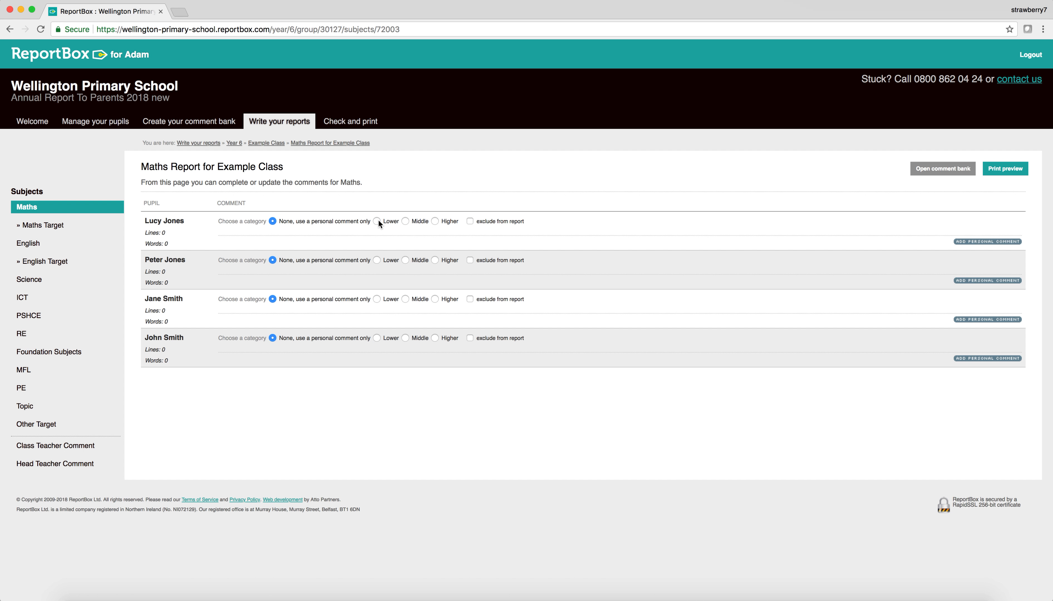
click(406, 221)
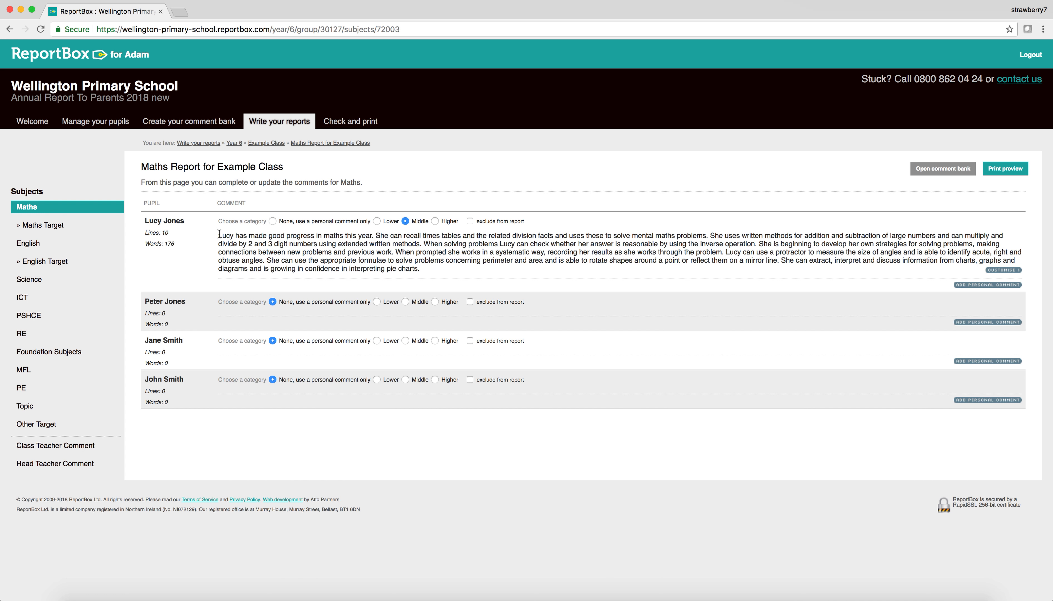
drag(218, 234, 235, 237)
click(235, 236)
double_click(379, 236)
click(412, 254)
click(406, 302)
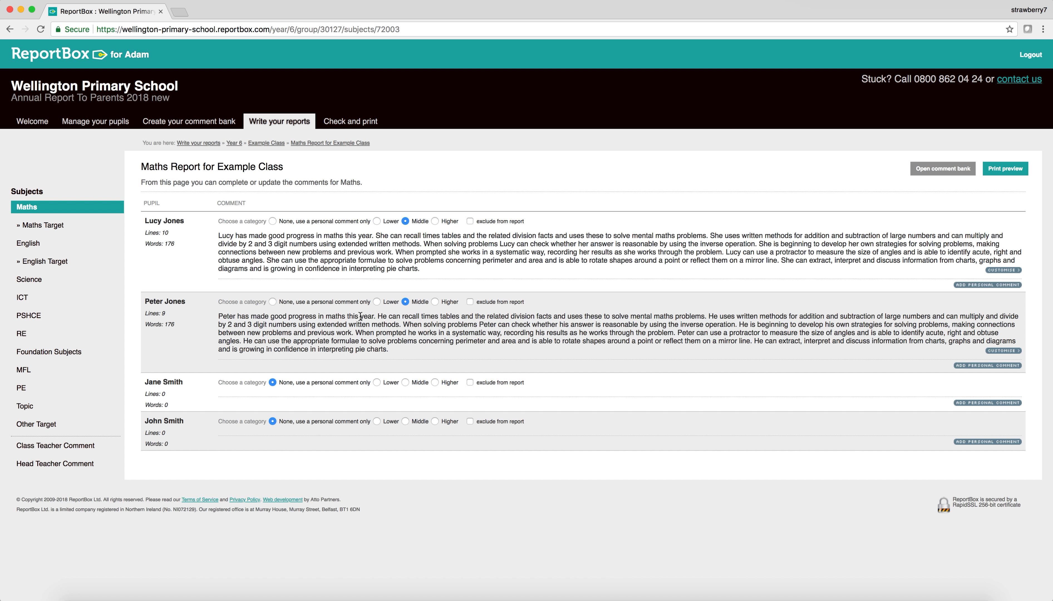
drag(378, 316, 385, 315)
click(403, 326)
click(273, 302)
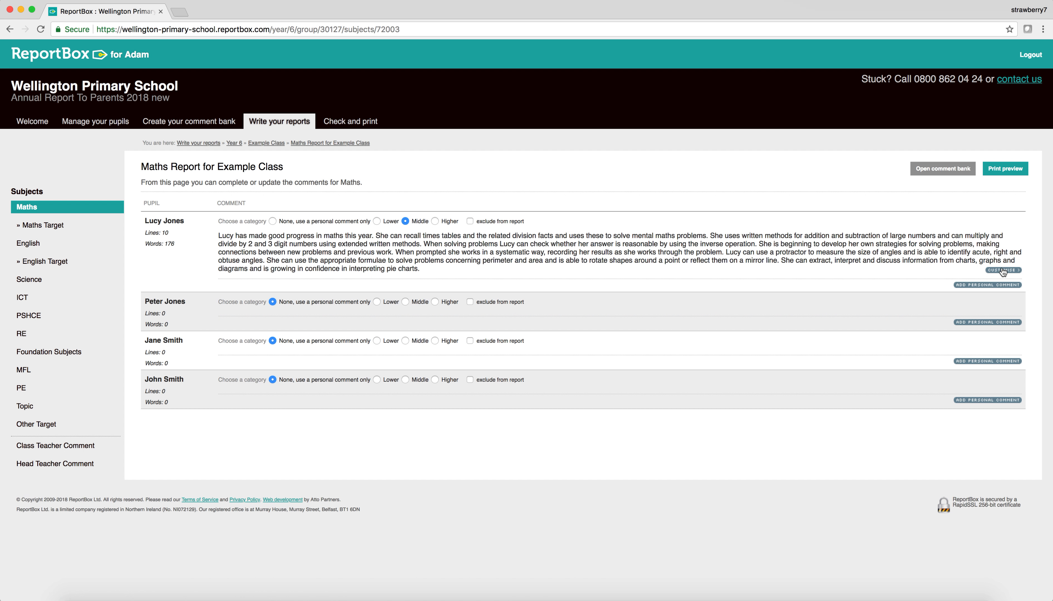
click(1002, 271)
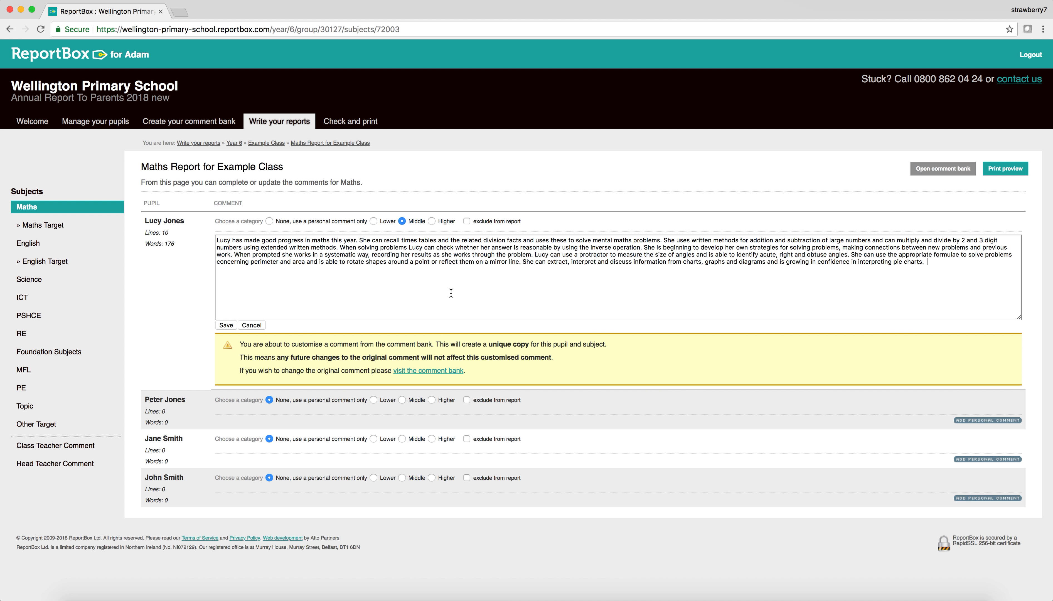
click(252, 325)
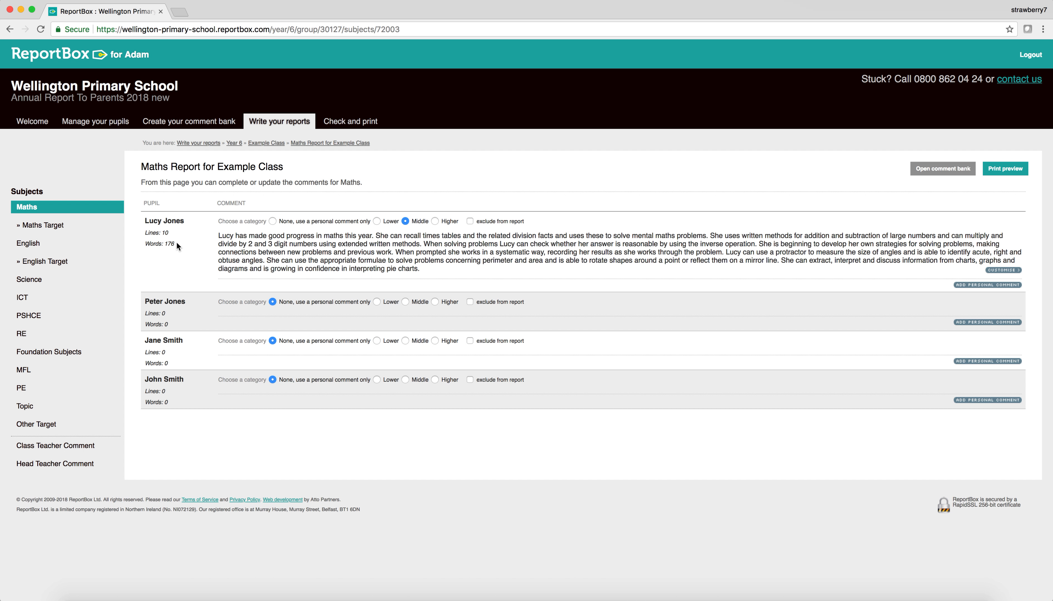
click(152, 242)
Step: Preview Lucy's Higher and Lower comment options, then set her category to None
click(435, 220)
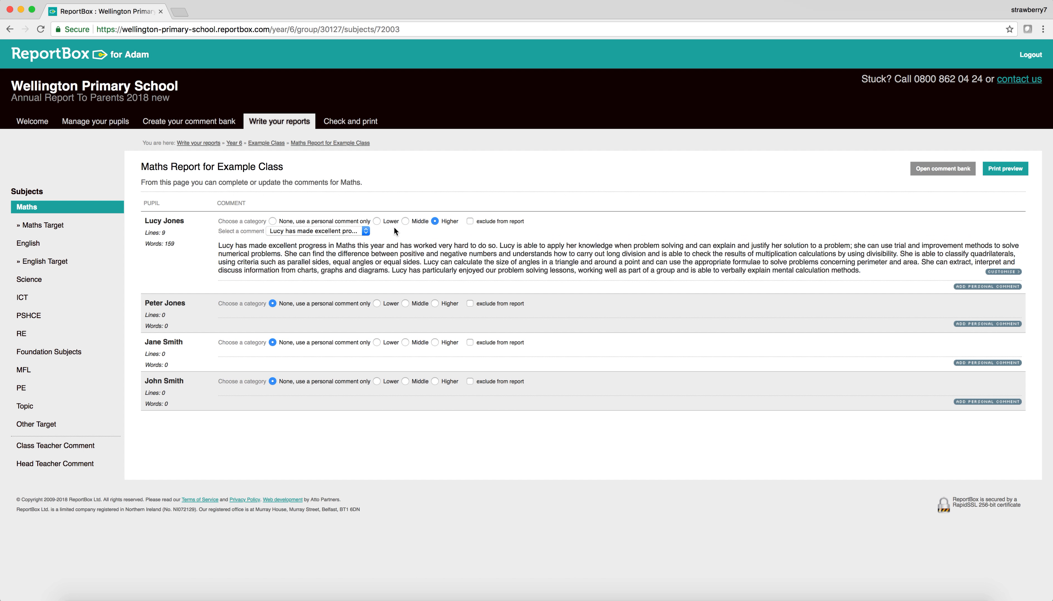
click(366, 231)
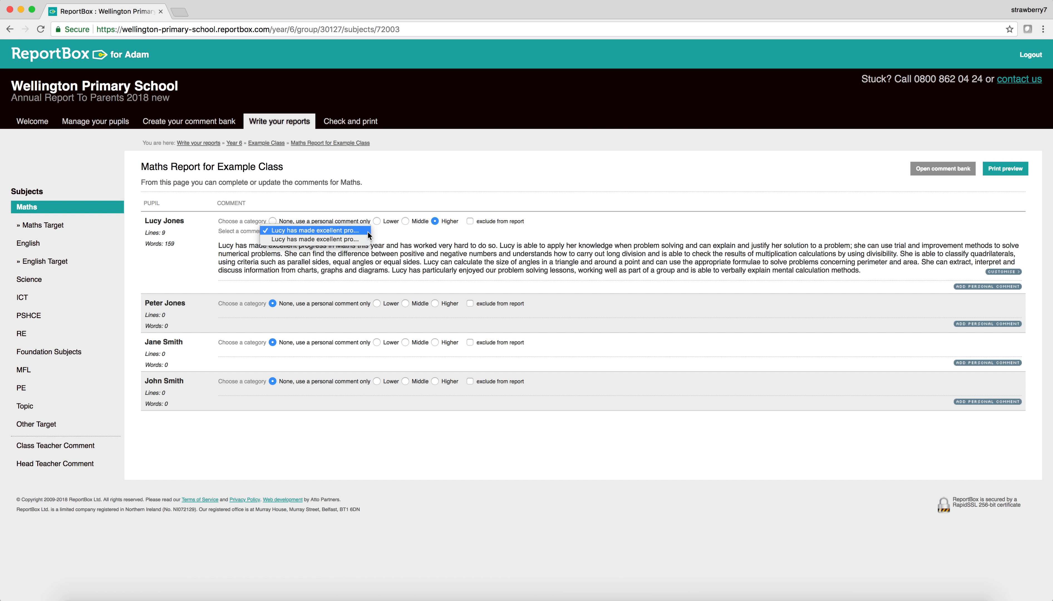
click(368, 230)
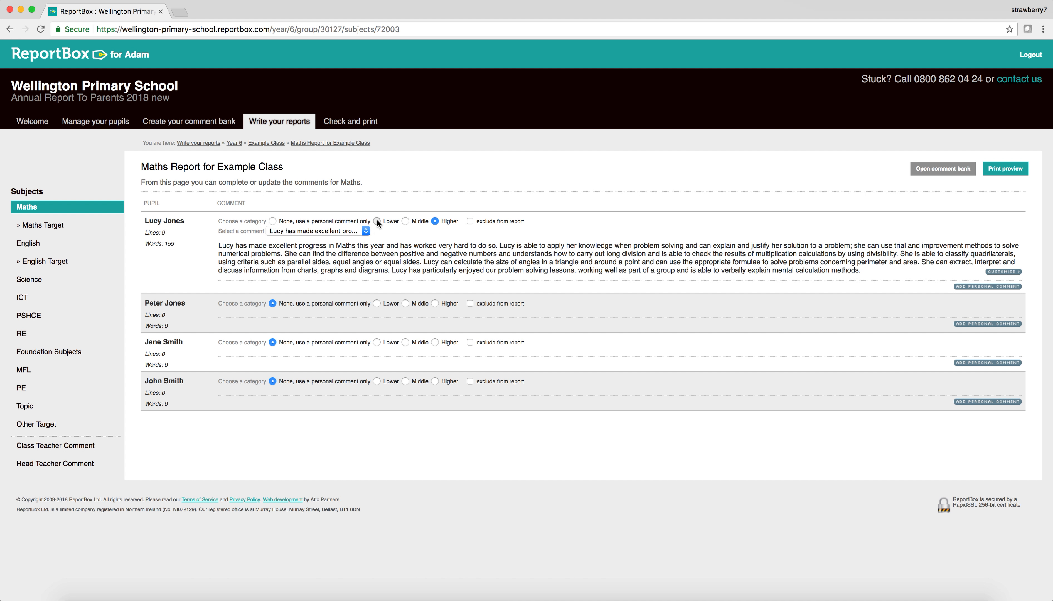
click(377, 221)
click(366, 230)
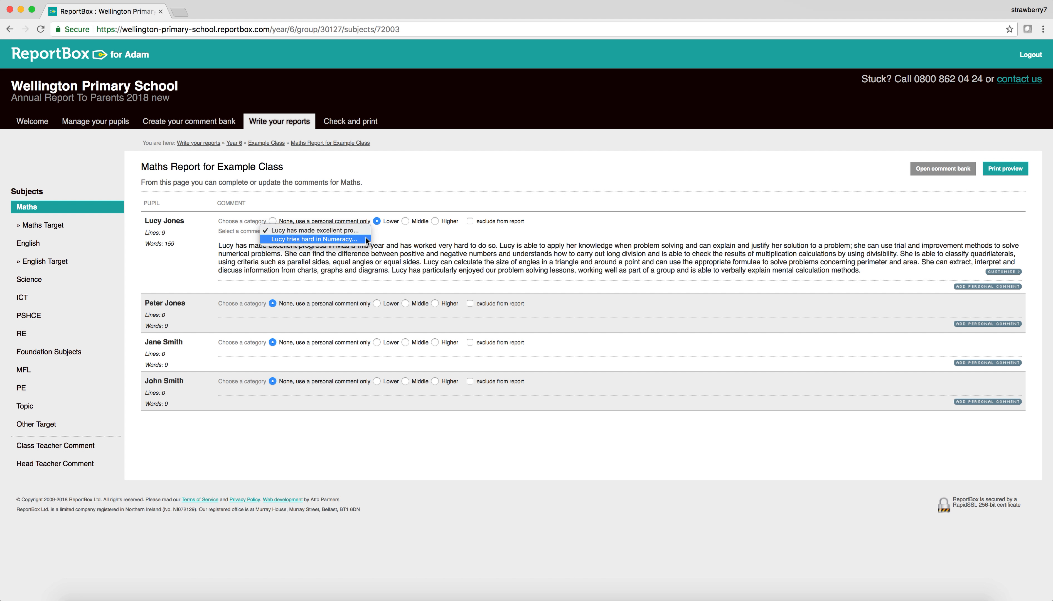
click(363, 239)
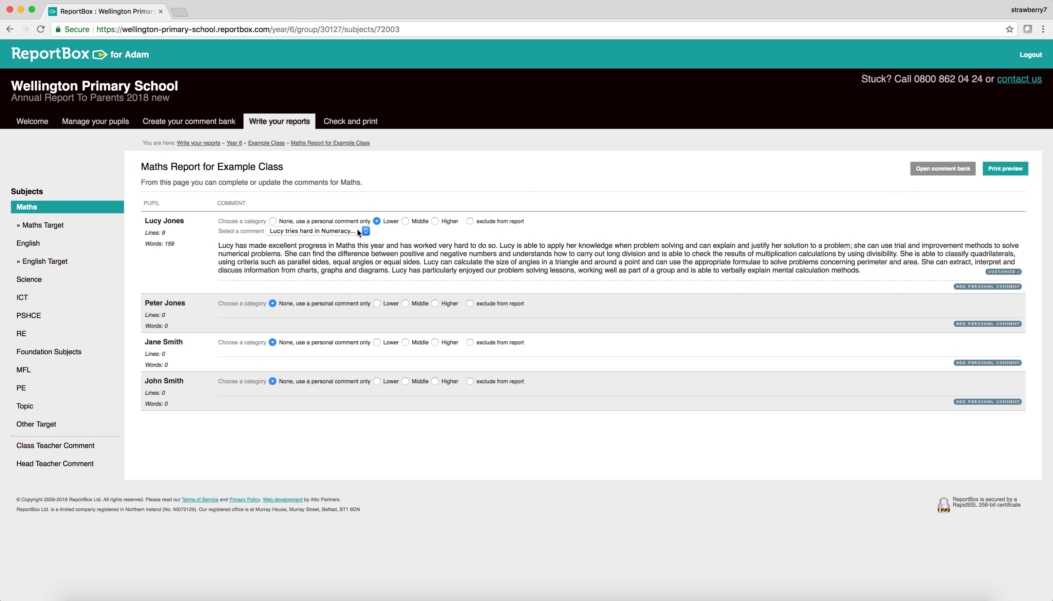
click(365, 231)
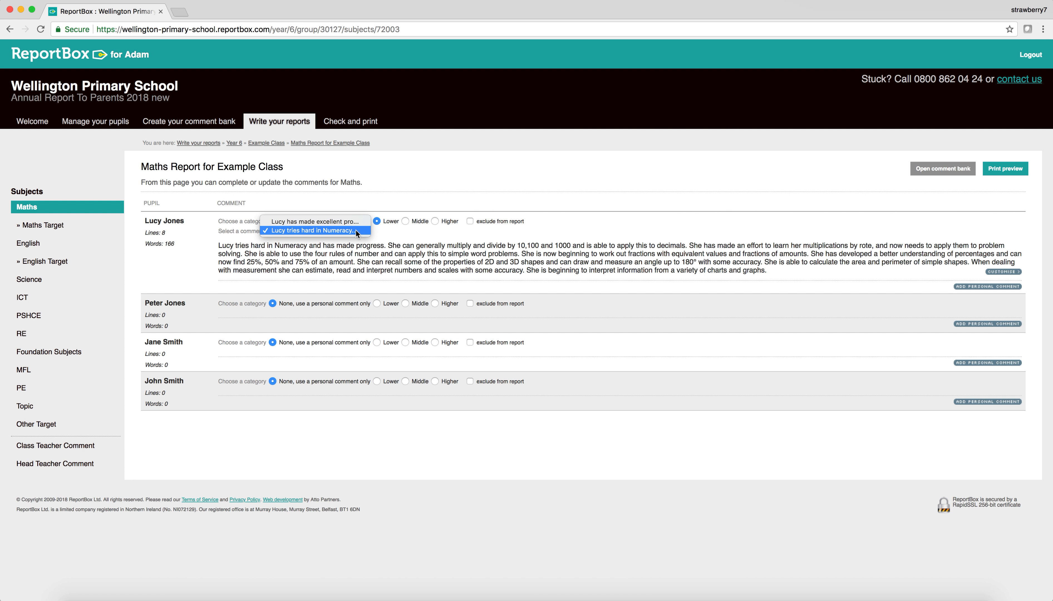
click(359, 222)
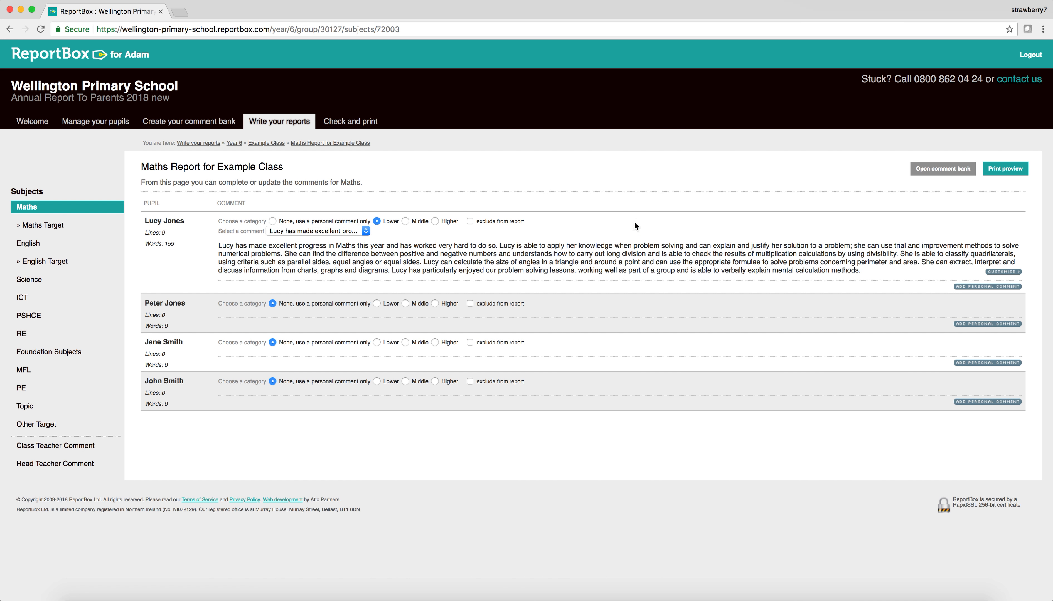
click(283, 221)
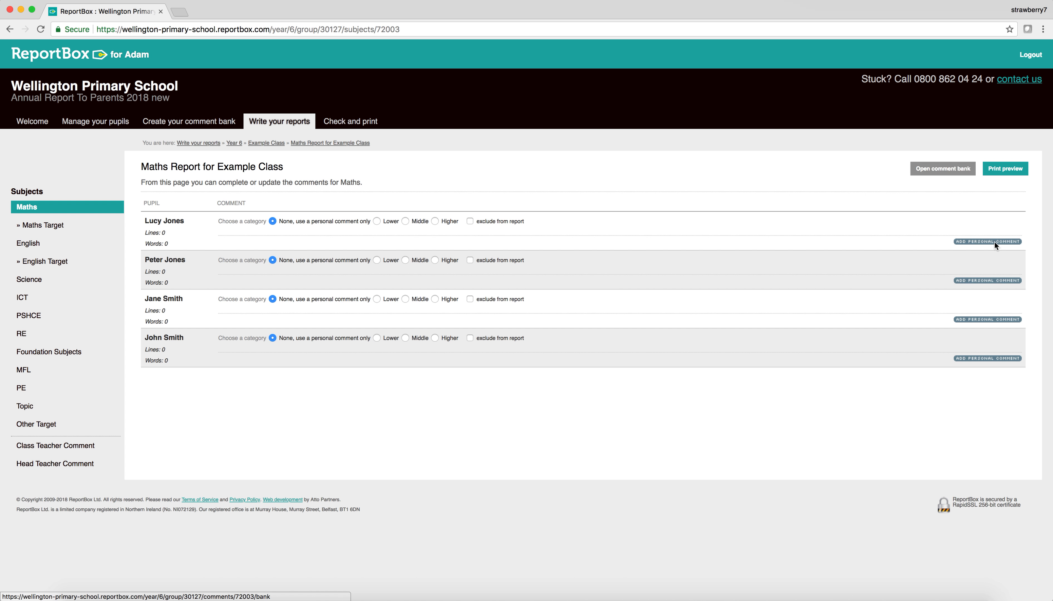
click(981, 241)
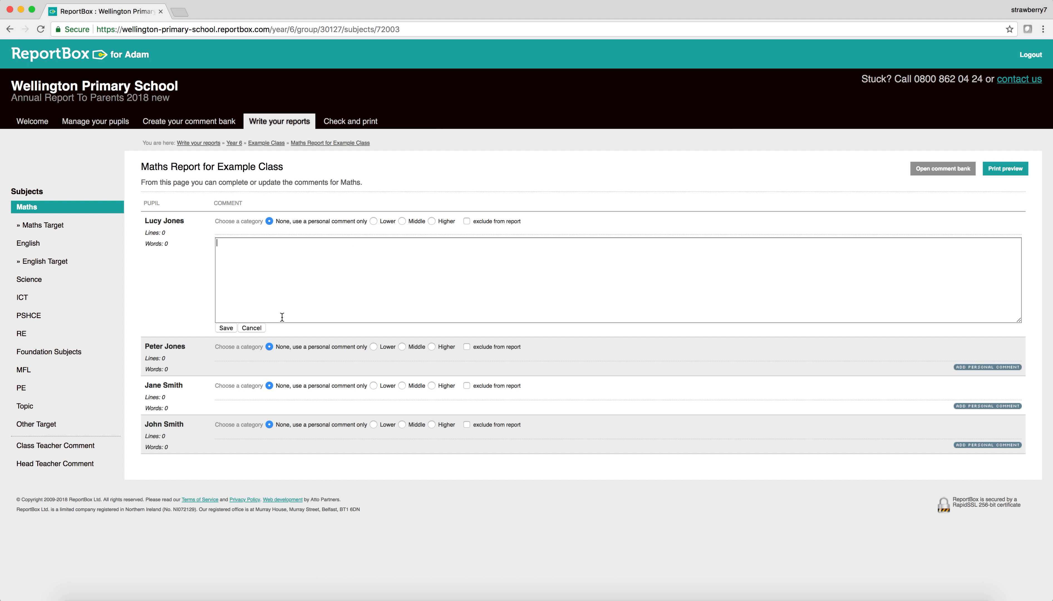
click(257, 328)
click(971, 243)
click(261, 328)
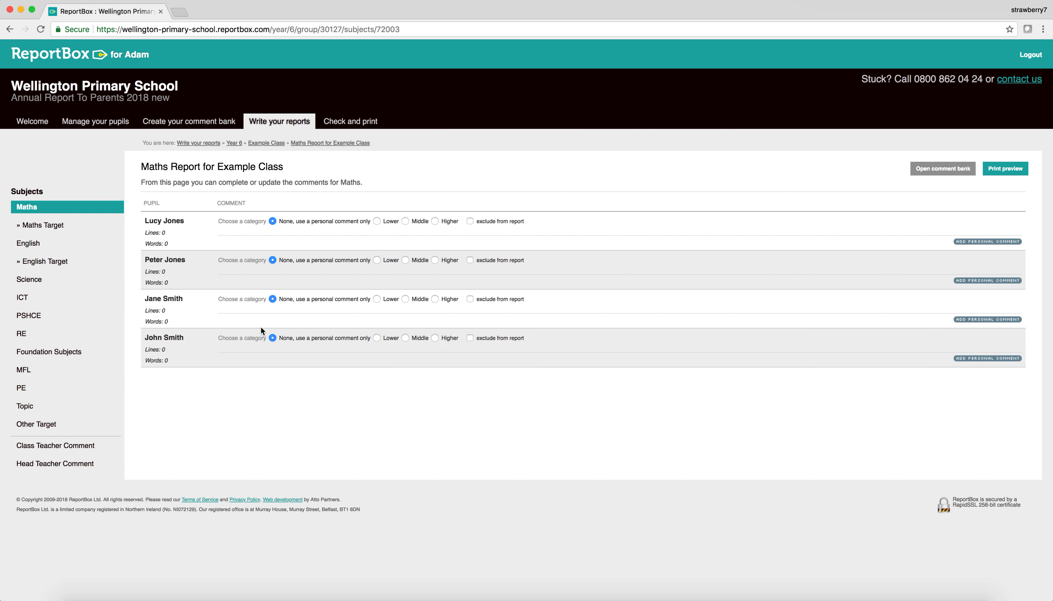
Step: Open the Example Class Maths comment bank
click(953, 169)
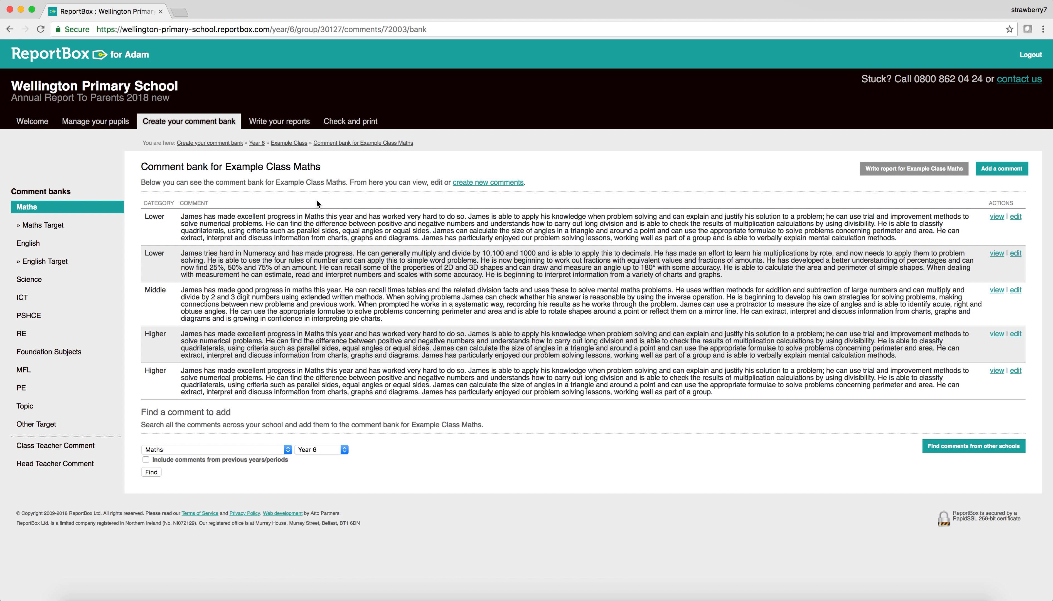
drag(225, 164, 288, 164)
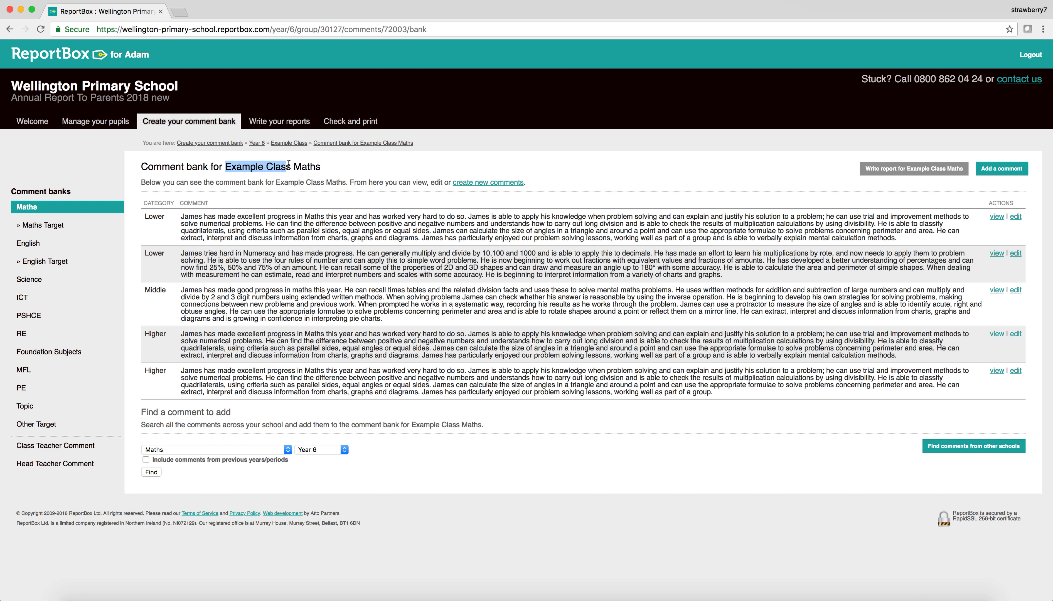
click(288, 164)
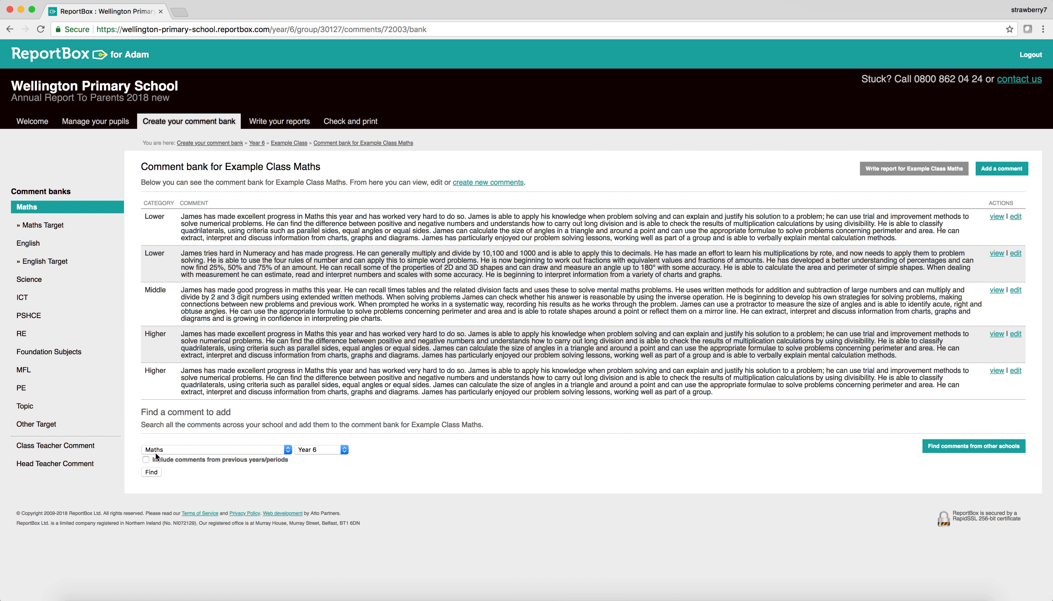
Step: Search the Year 6 Maths comments and copy the Lower art comment into the bank
click(152, 472)
scroll(273, 498, down, 4)
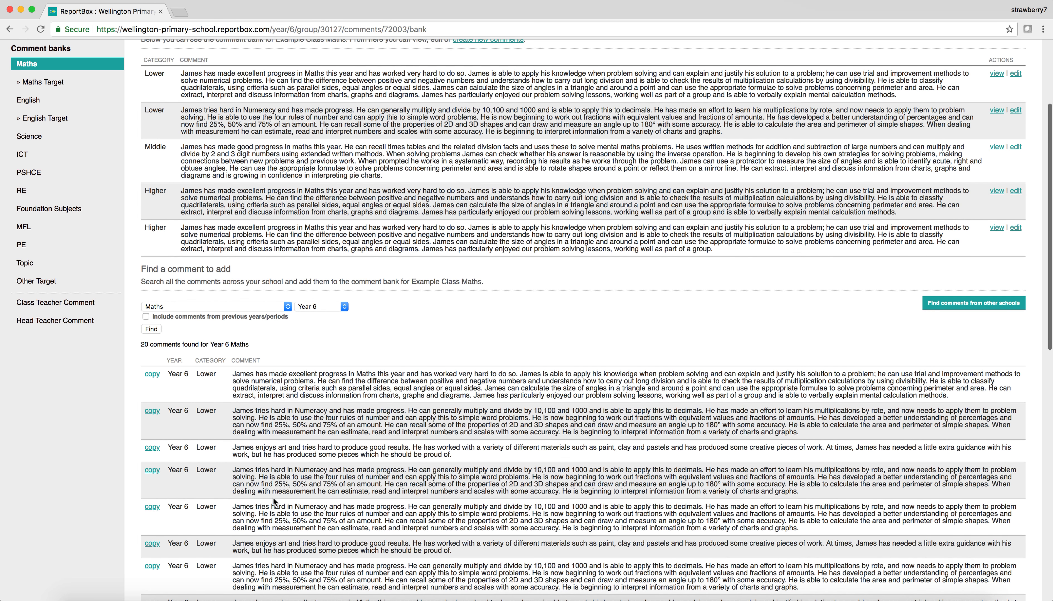
scroll(273, 497, down, 1)
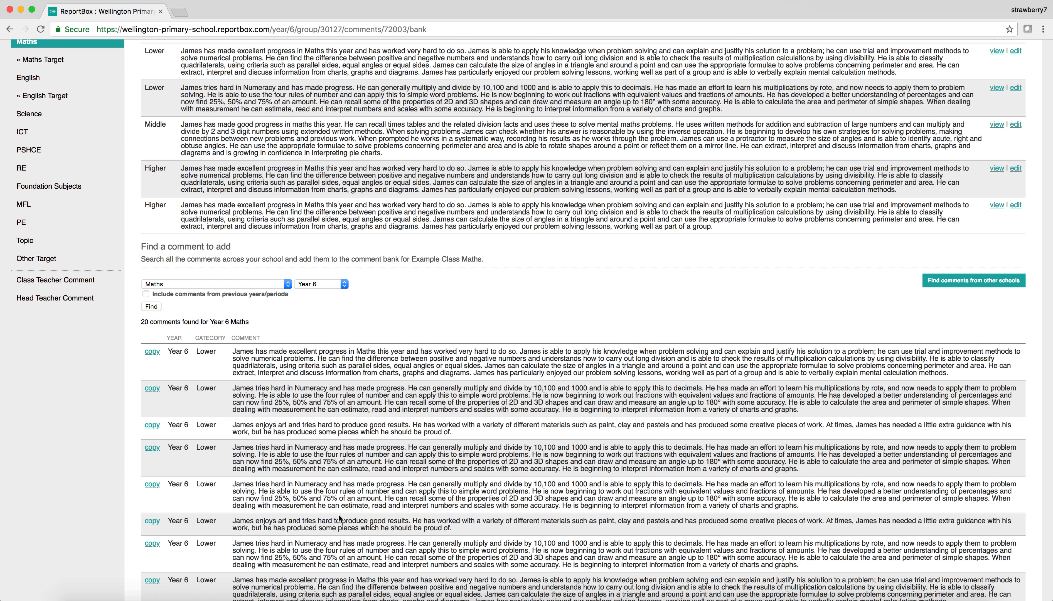
scroll(350, 378, up, 3)
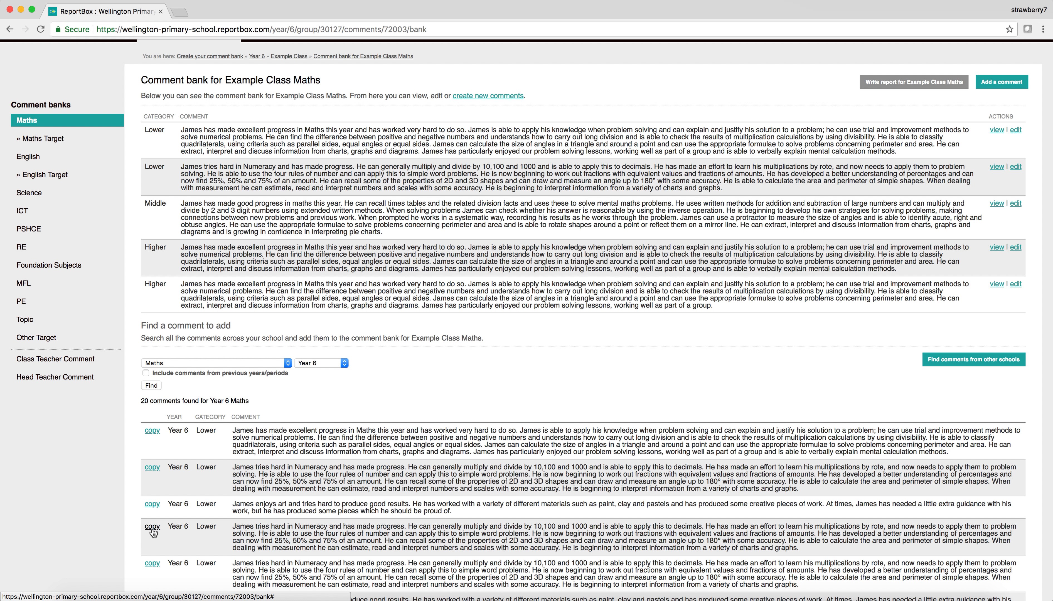
scroll(204, 533, down, 1)
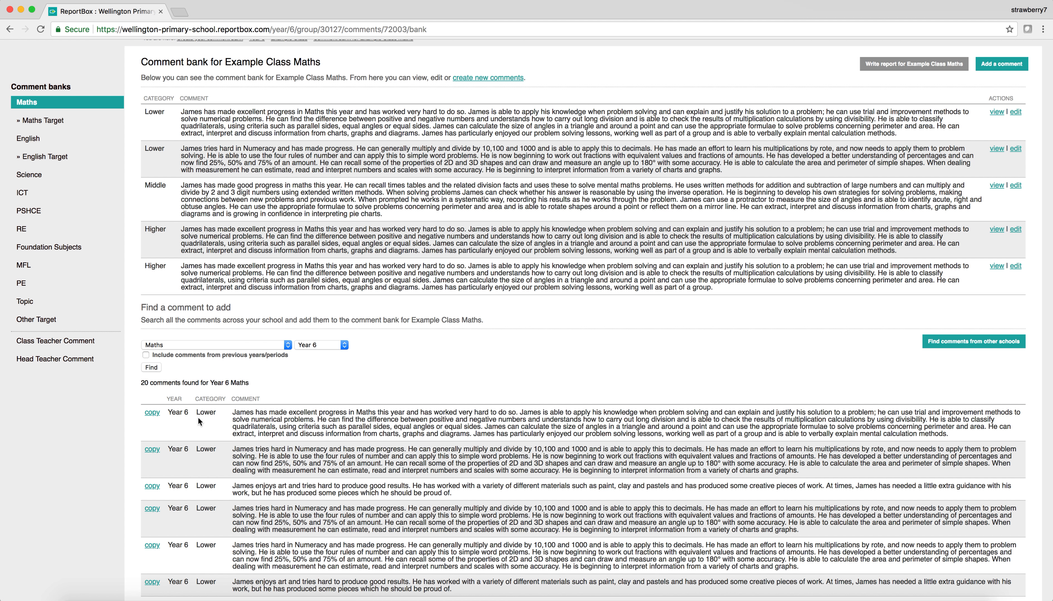
click(153, 486)
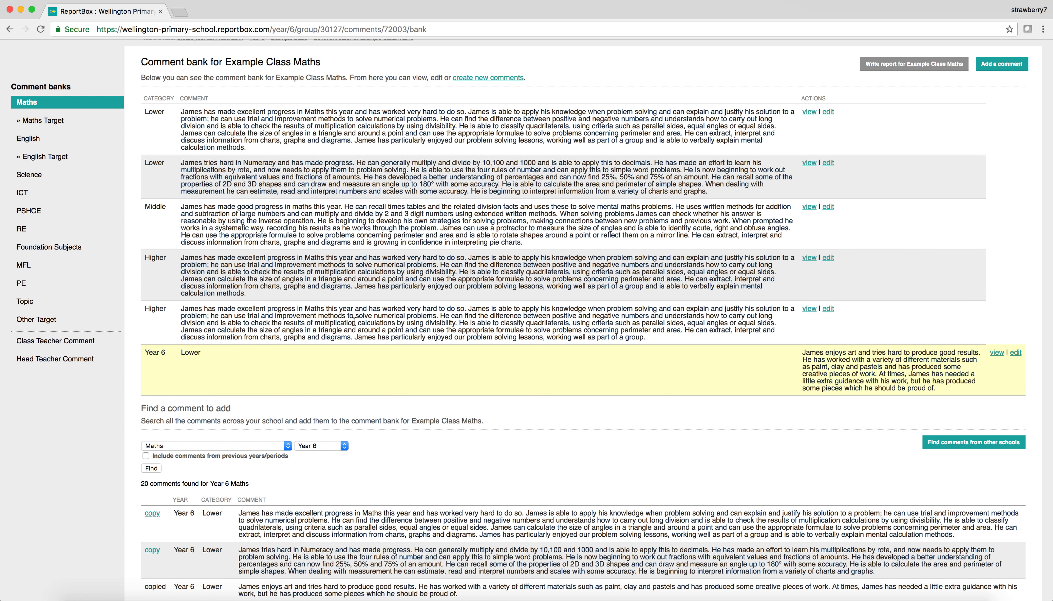
scroll(231, 388, up, 2)
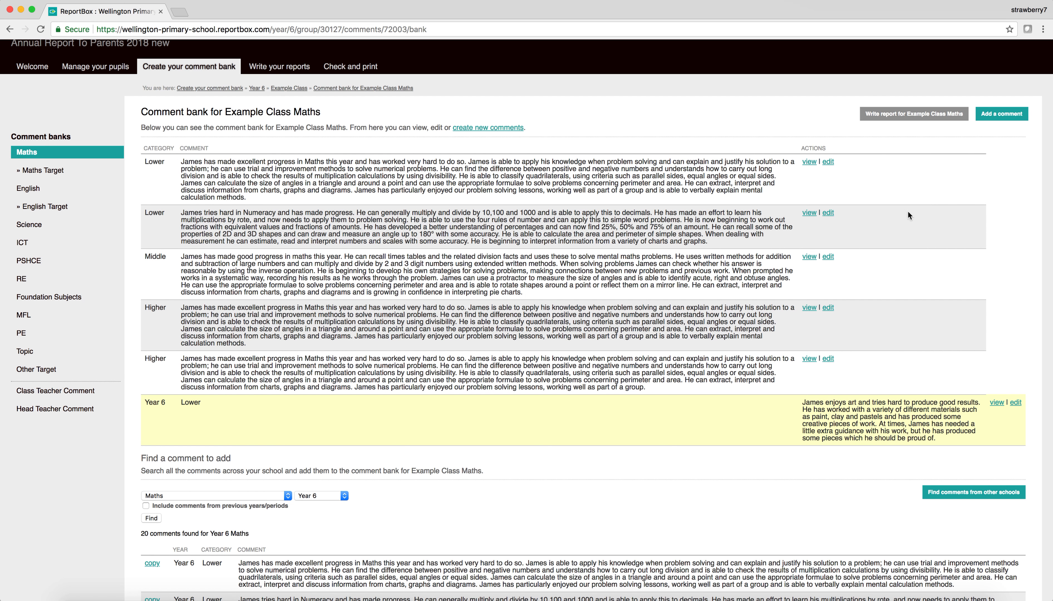
Step: Preview Lower comments for the first Maths pupil, reset to None, and return to Welcome
click(943, 119)
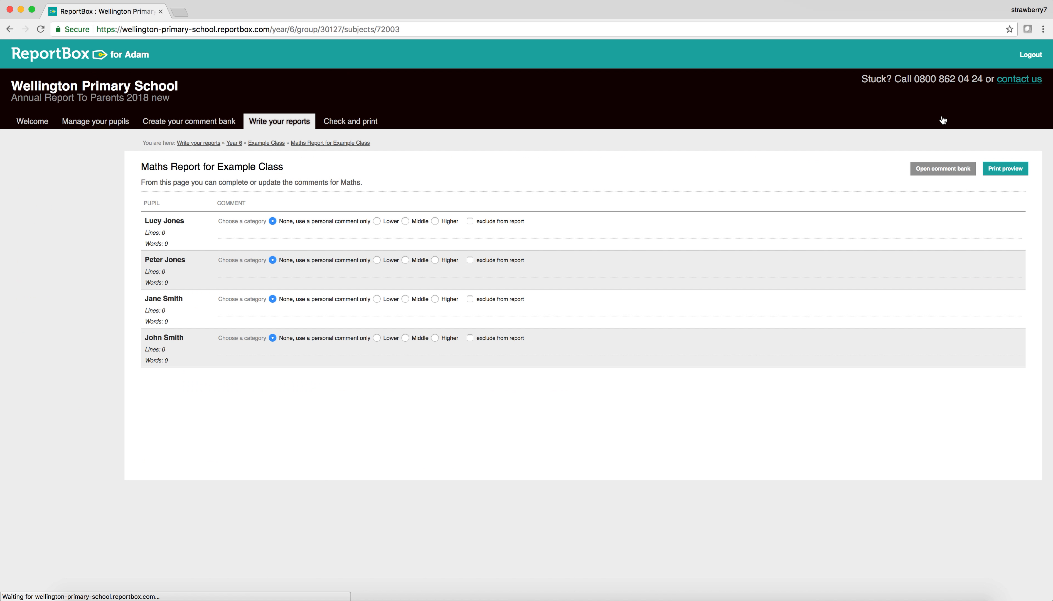
click(376, 222)
click(341, 230)
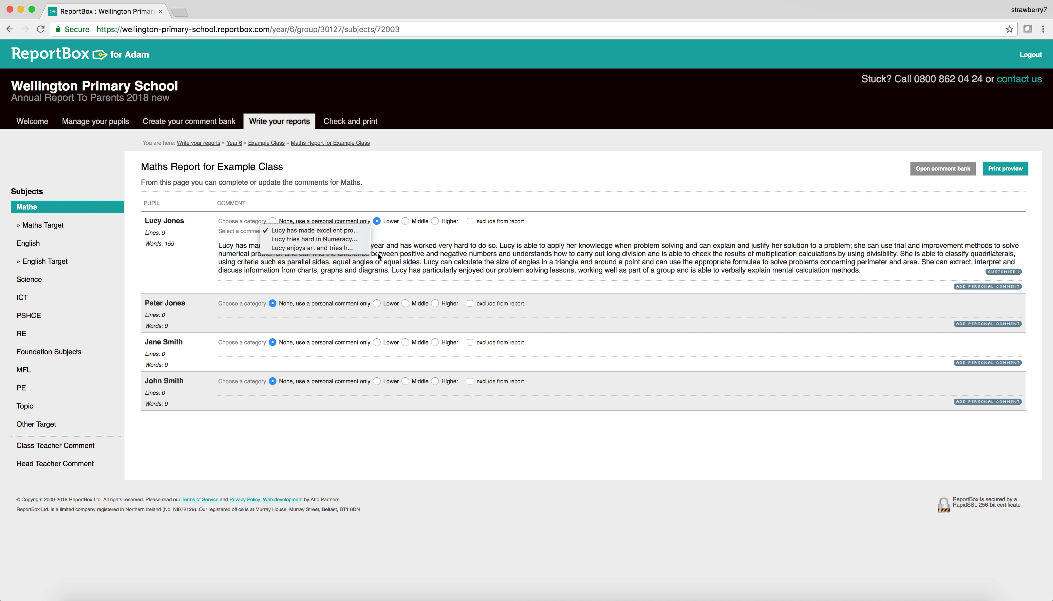
click(405, 251)
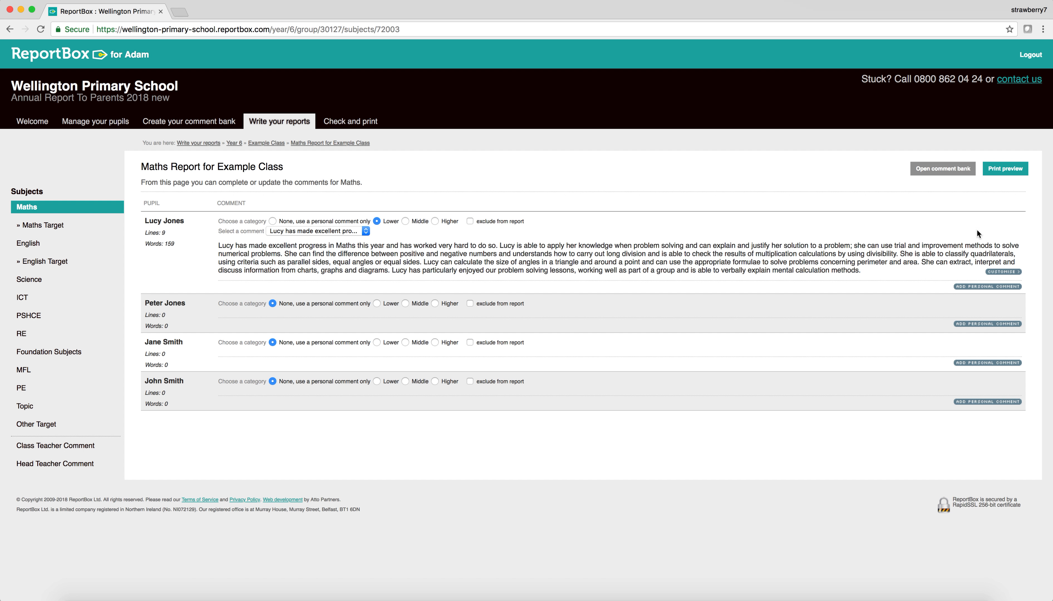
click(273, 222)
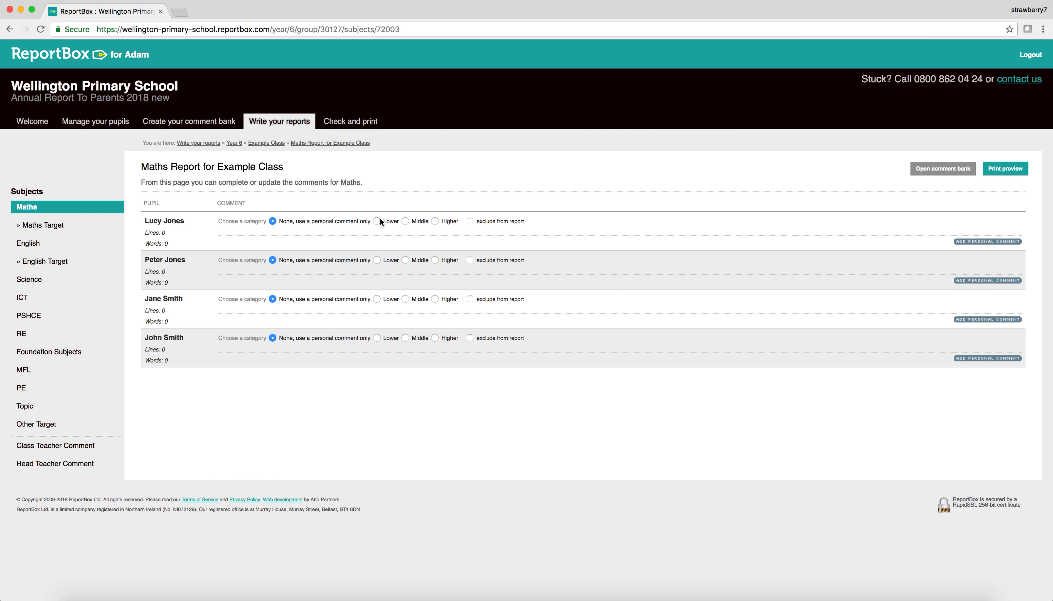
click(35, 210)
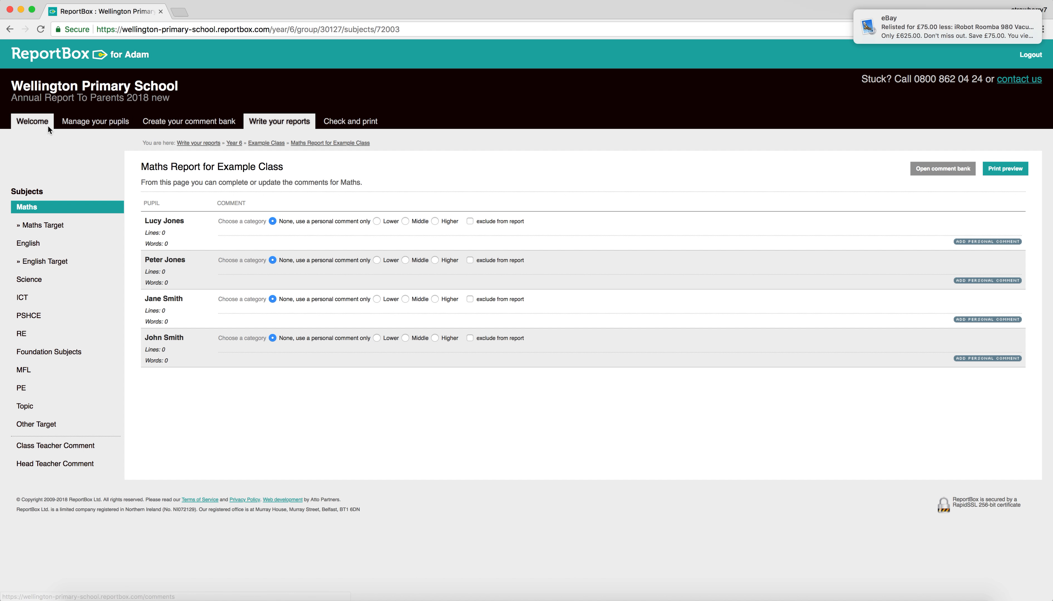
click(33, 119)
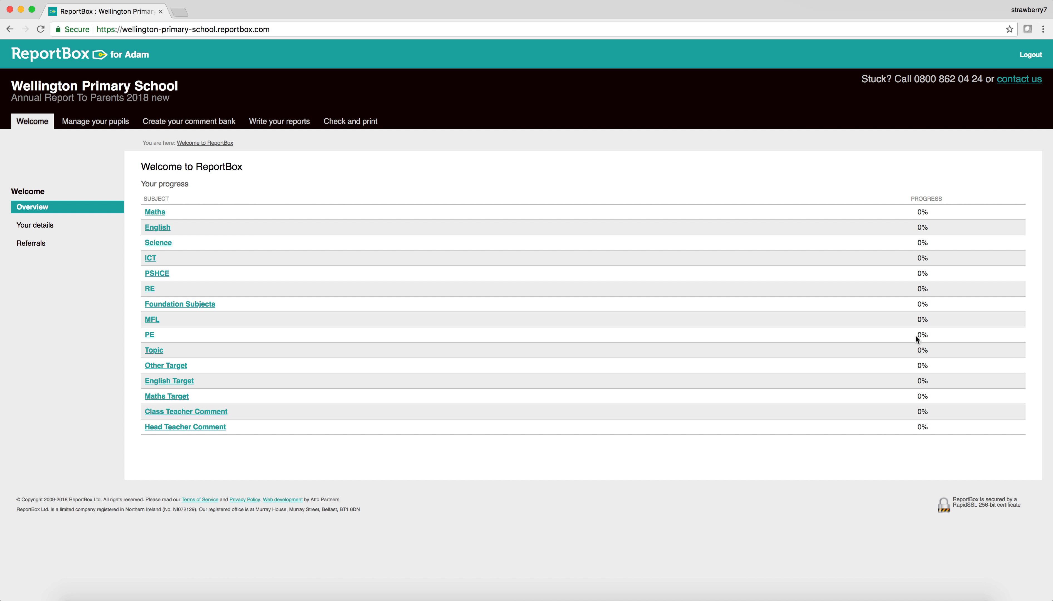
Step: Give the four pupils Middle, Lower, Higher and Middle Maths comments
click(156, 212)
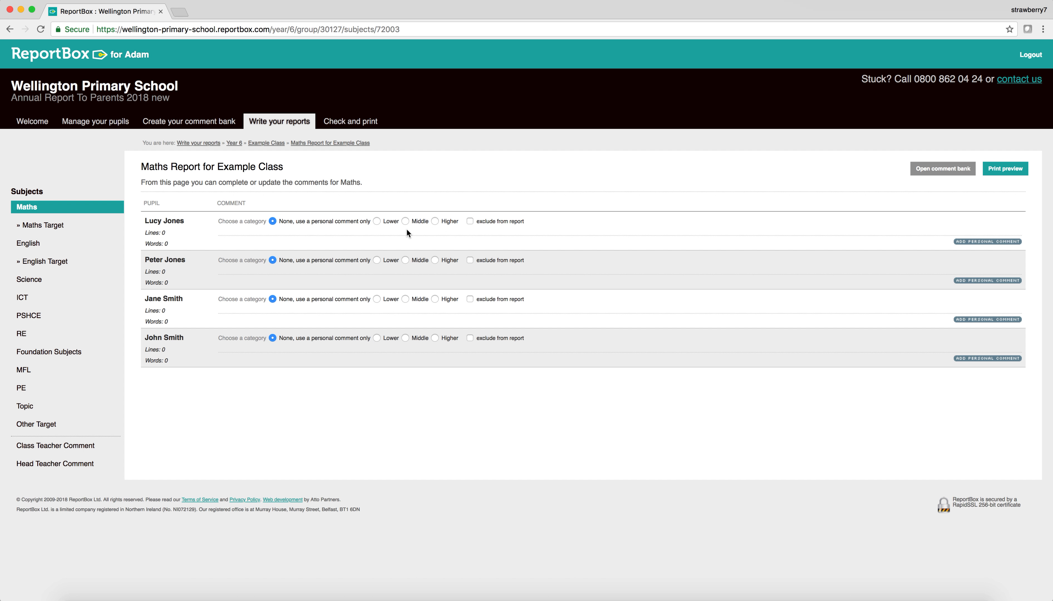
click(404, 221)
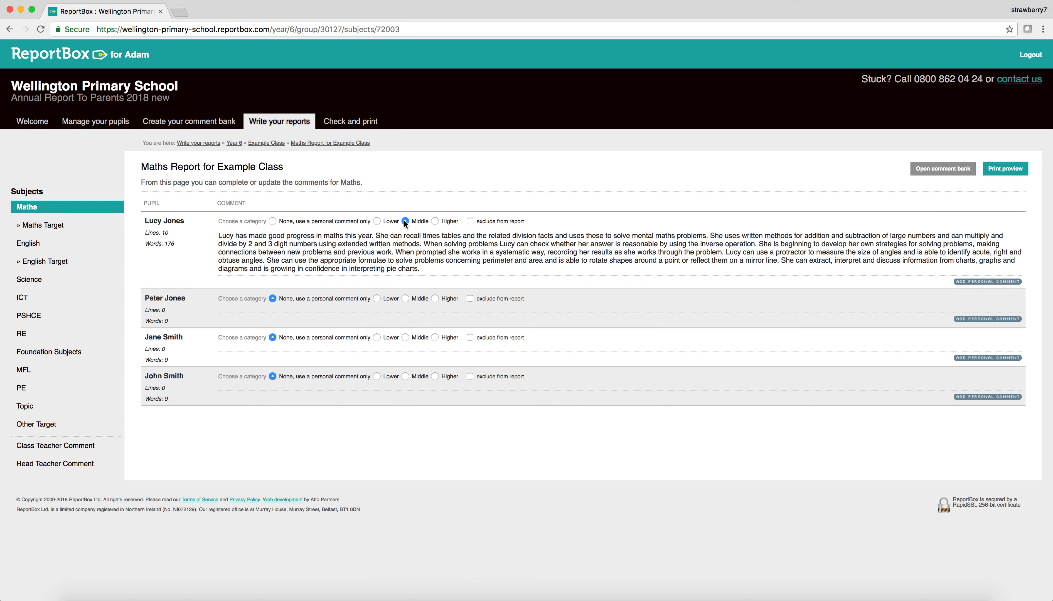
click(377, 302)
click(435, 383)
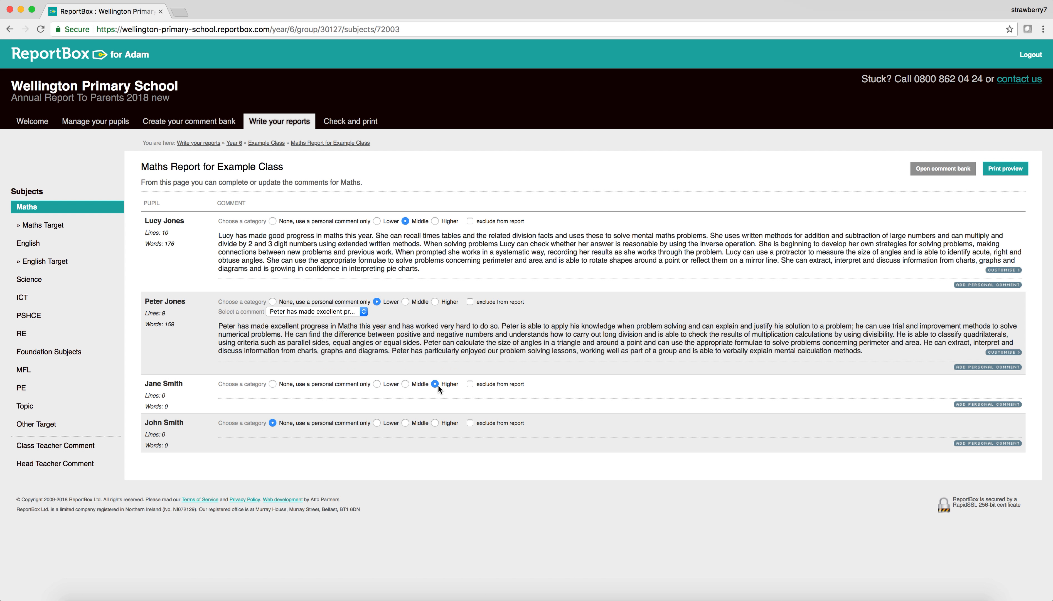
click(406, 467)
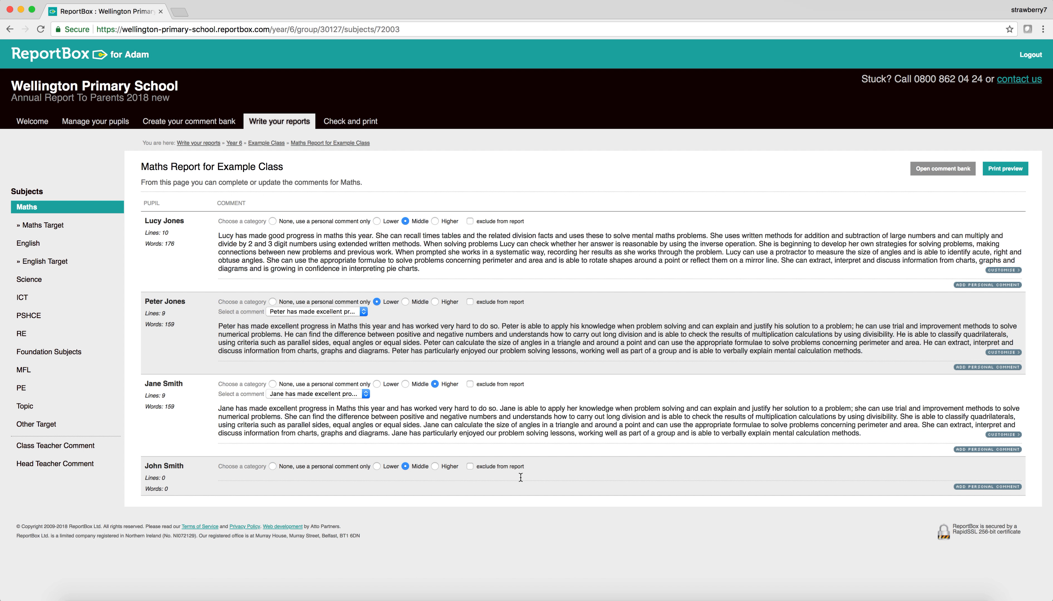
Step: In the English report, give the first three pupils Higher, Middle and Higher comments
click(28, 244)
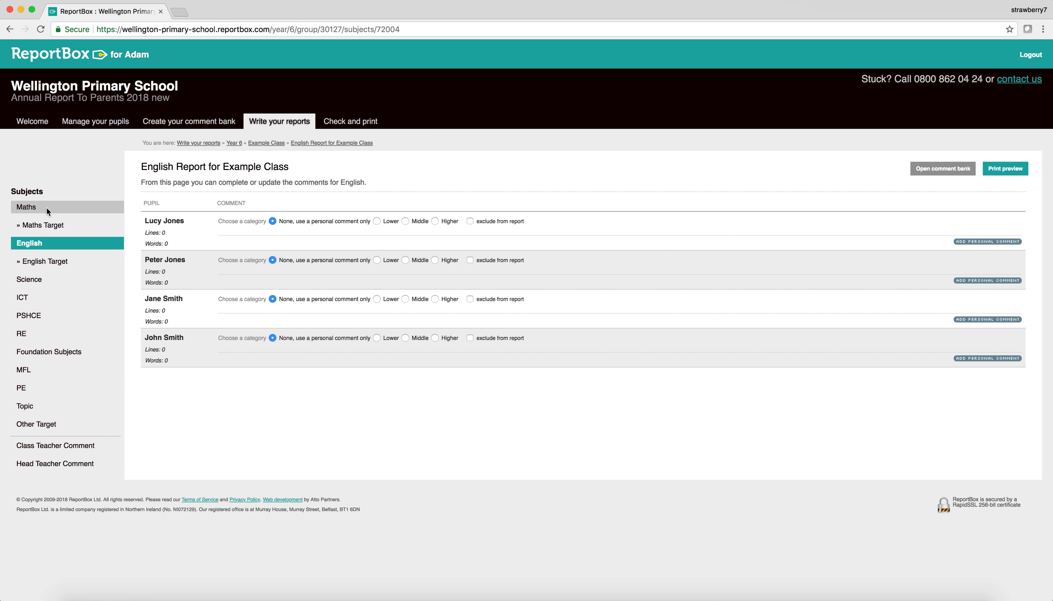
click(32, 208)
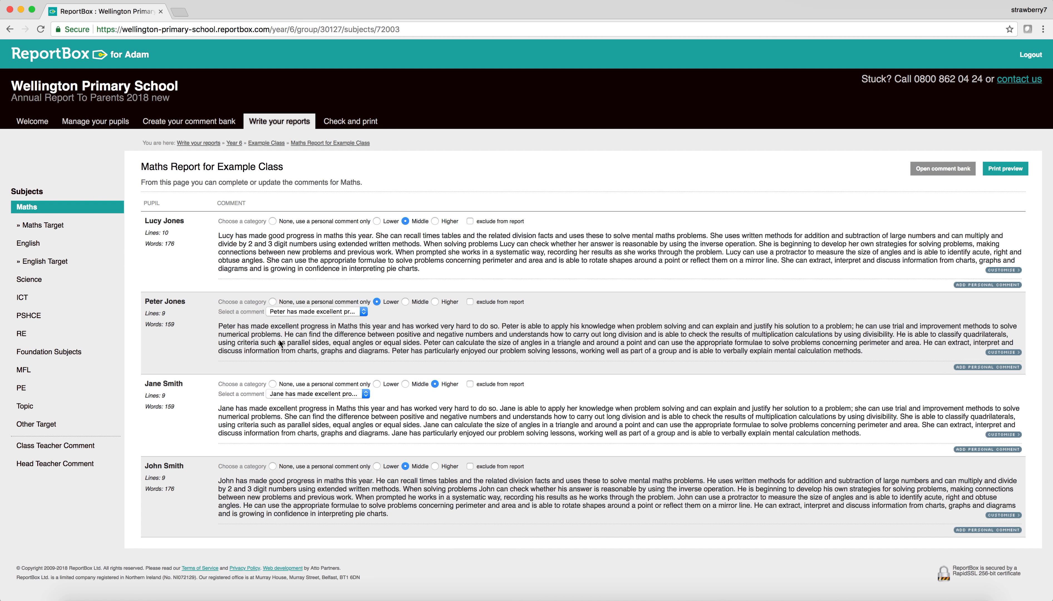
click(29, 243)
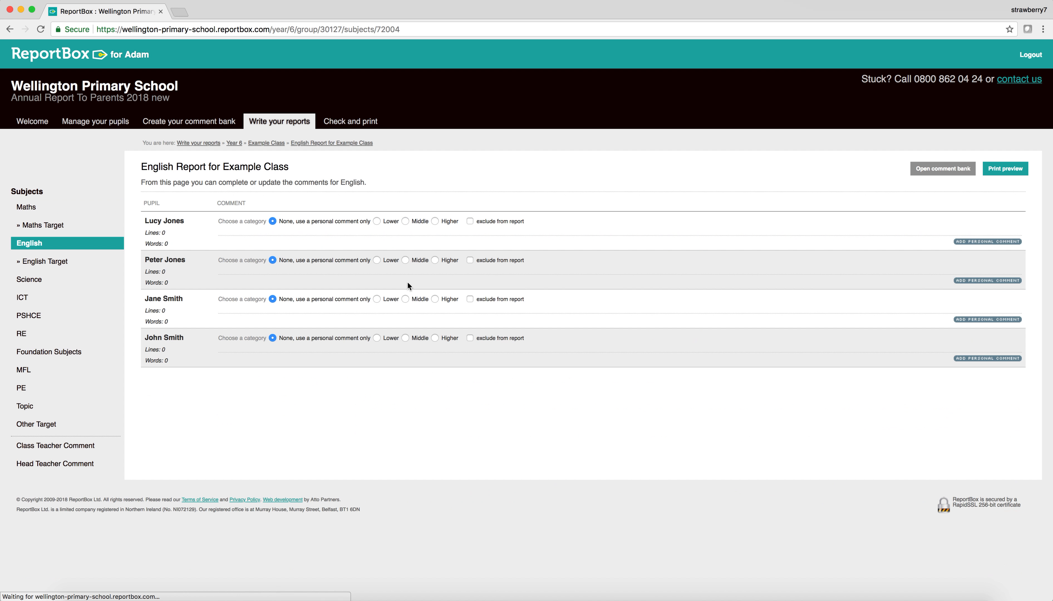
click(435, 221)
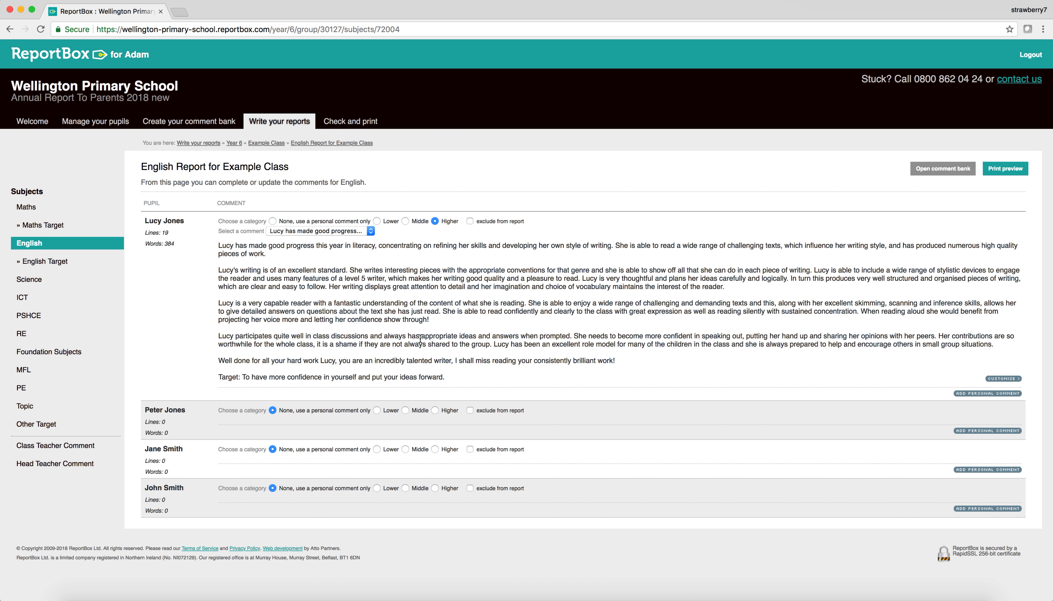
click(405, 410)
scroll(438, 452, down, 3)
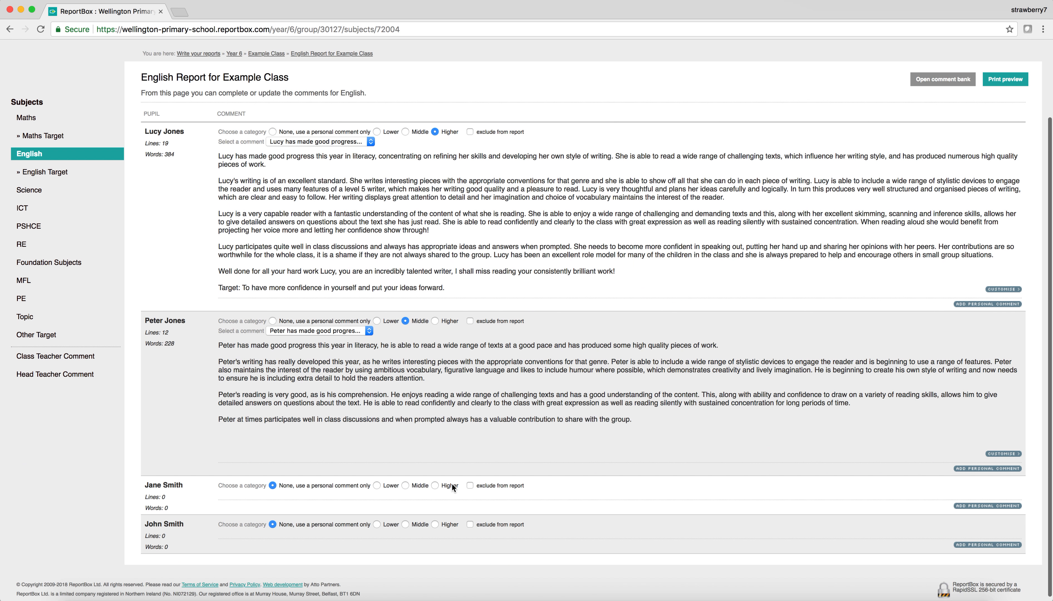
click(435, 485)
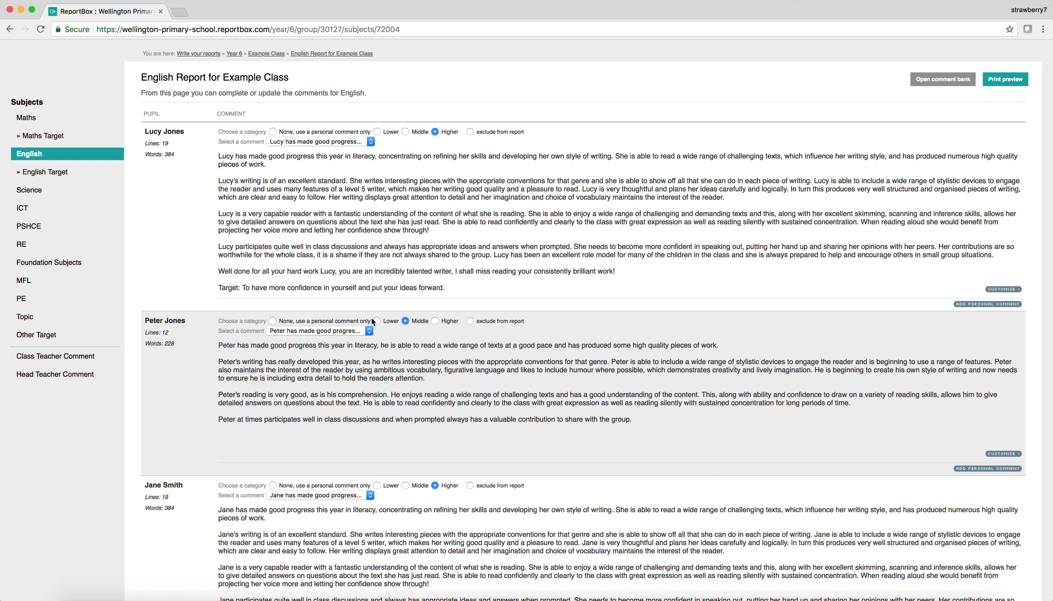
scroll(162, 228, up, 3)
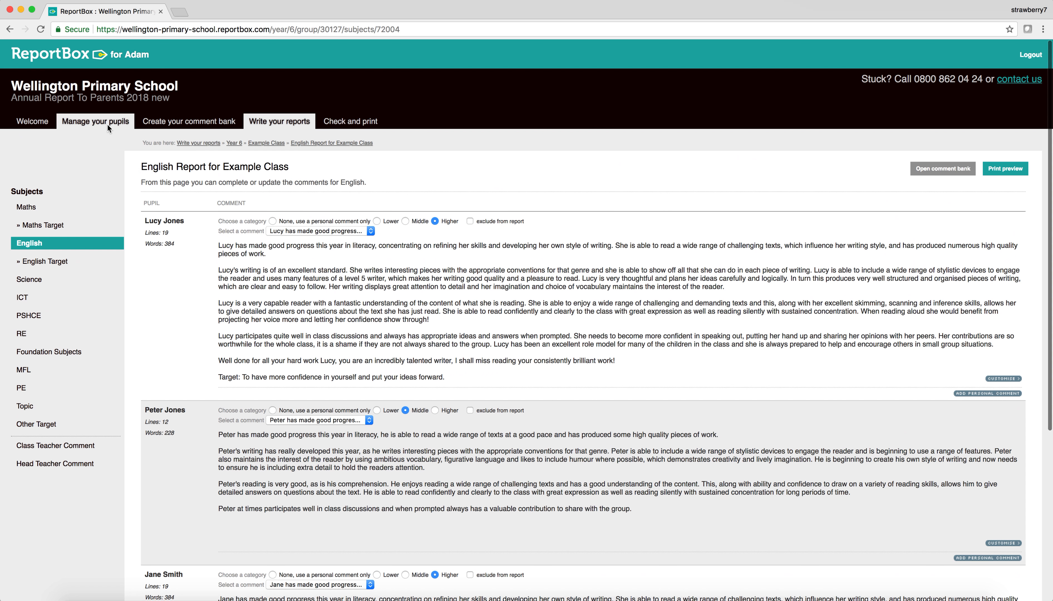
Step: Review Welcome progress, then view Example Class on Check and print at 11%
click(22, 122)
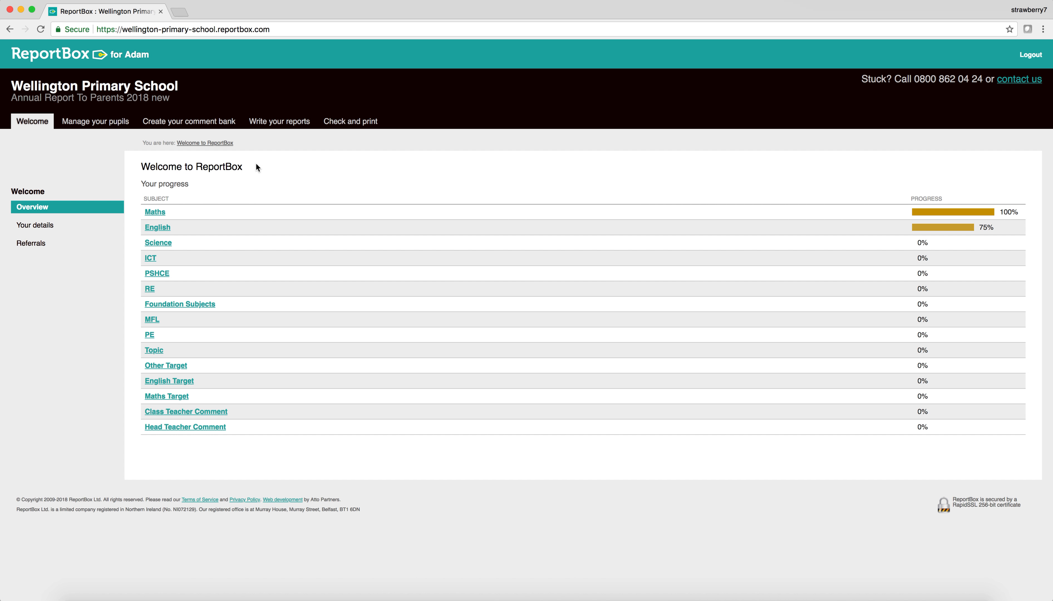
click(347, 126)
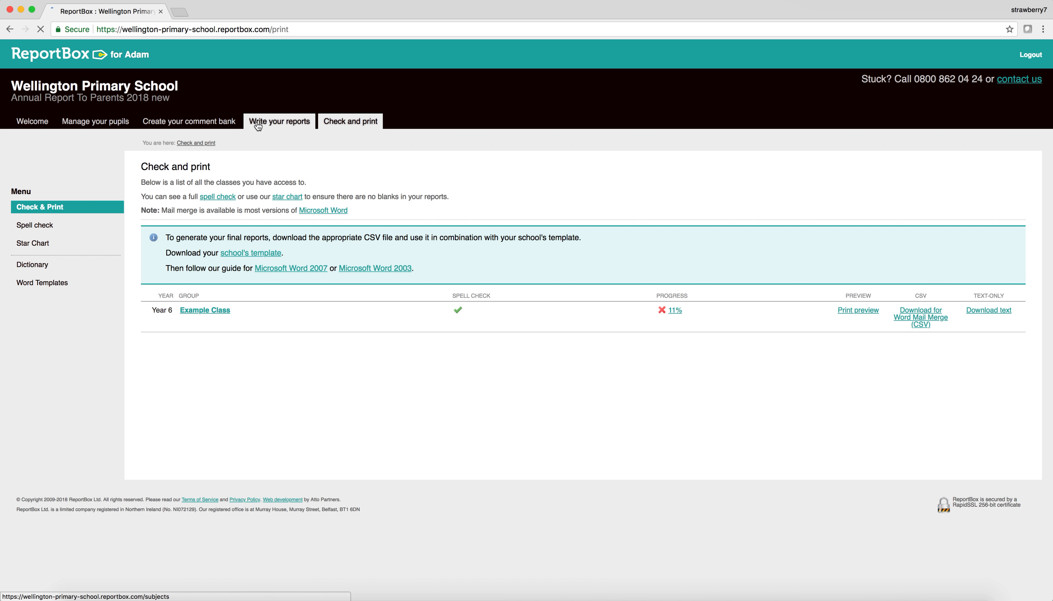
Step: View the subject list, then return to Welcome showing Maths 100% and English 75%
click(279, 122)
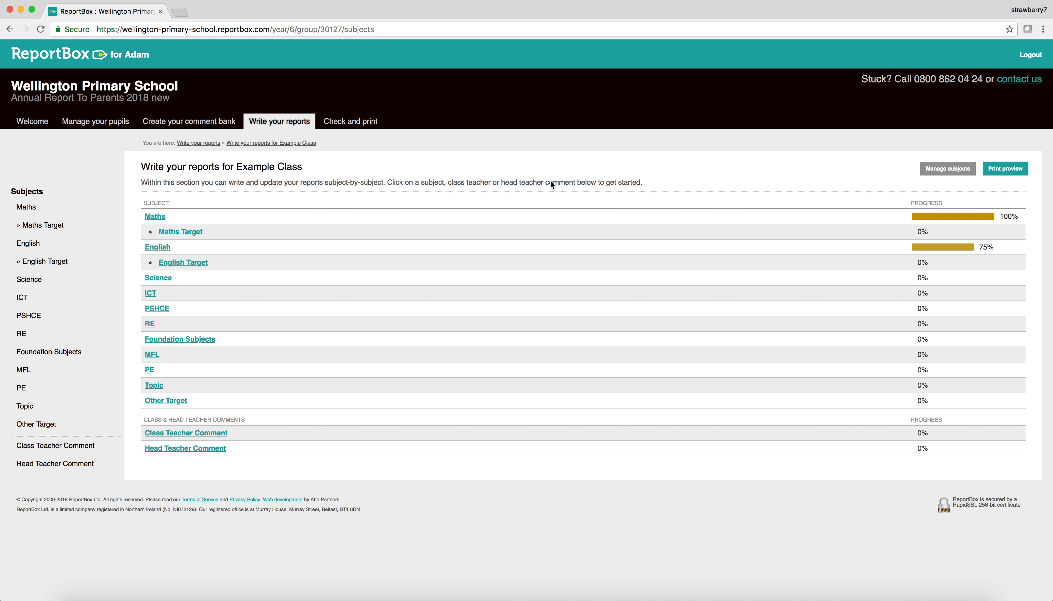
click(32, 122)
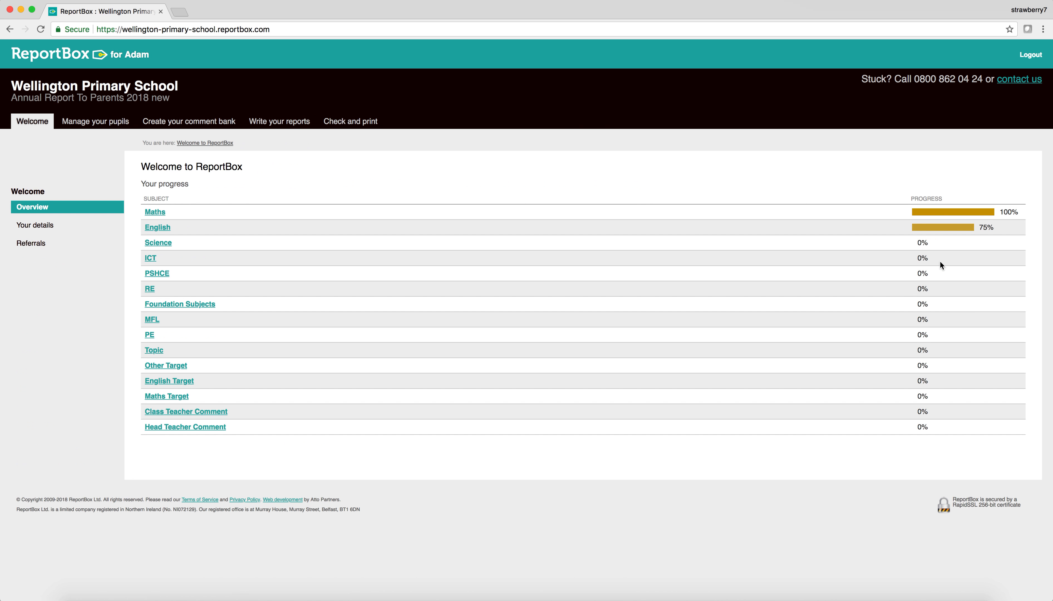